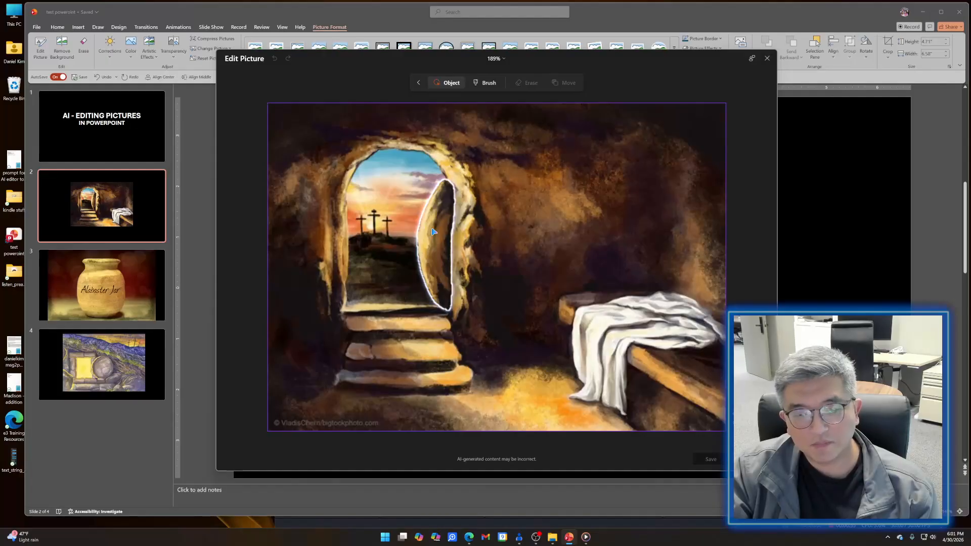
# - Erase the white cloth on the stone bench from the tomb picture and save the edited picture
pyautogui.click(640, 327)
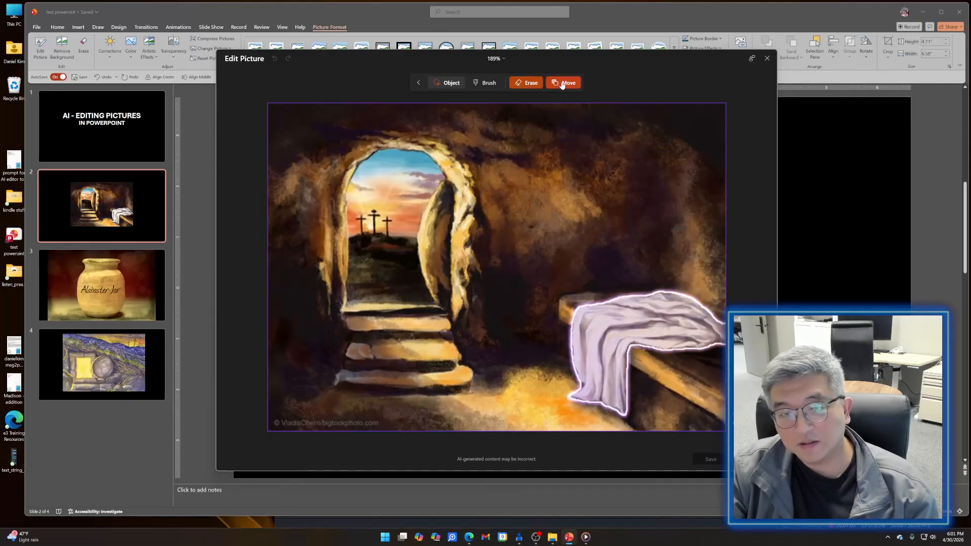
pyautogui.click(527, 84)
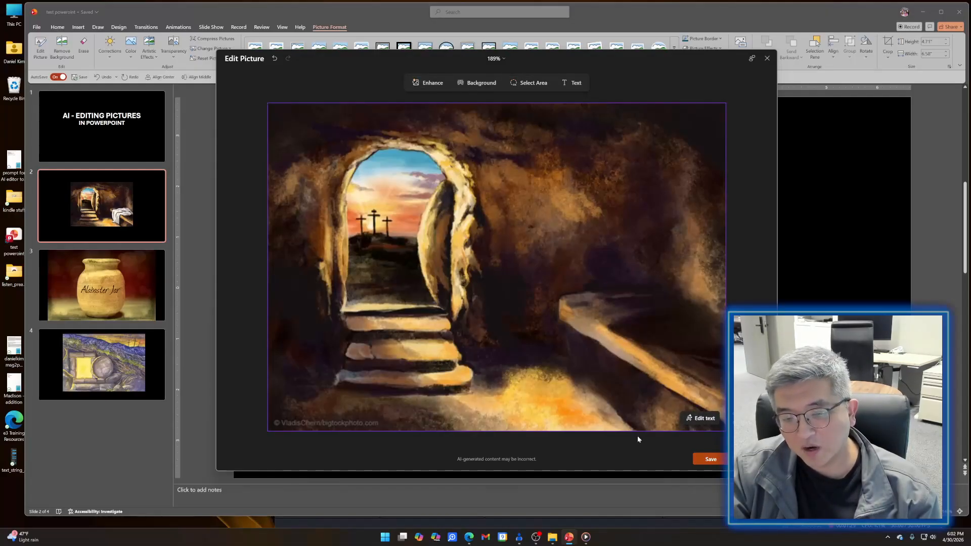
pyautogui.click(700, 461)
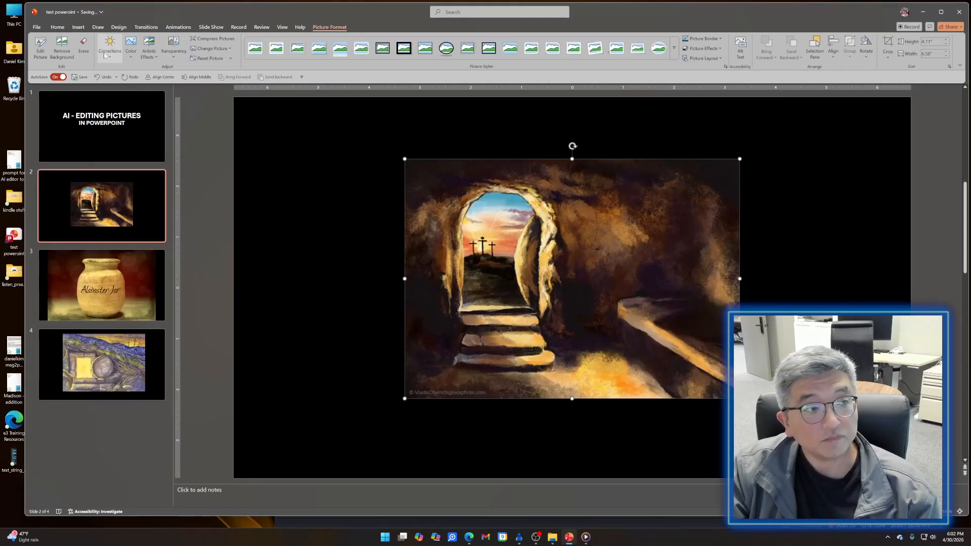
# - Brush over the watermark in the lower-left corner of the tomb picture, erase it, and save the picture
pyautogui.click(83, 47)
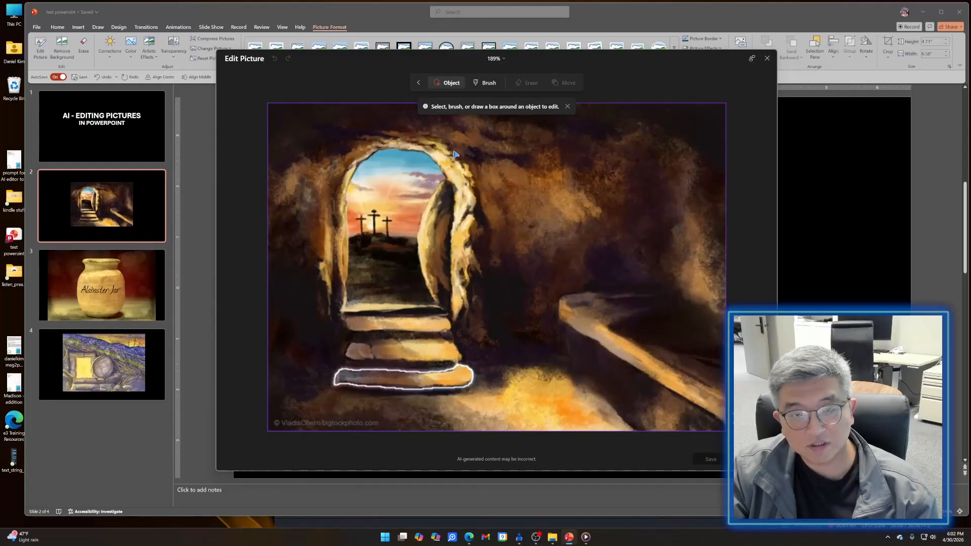
pyautogui.click(481, 82)
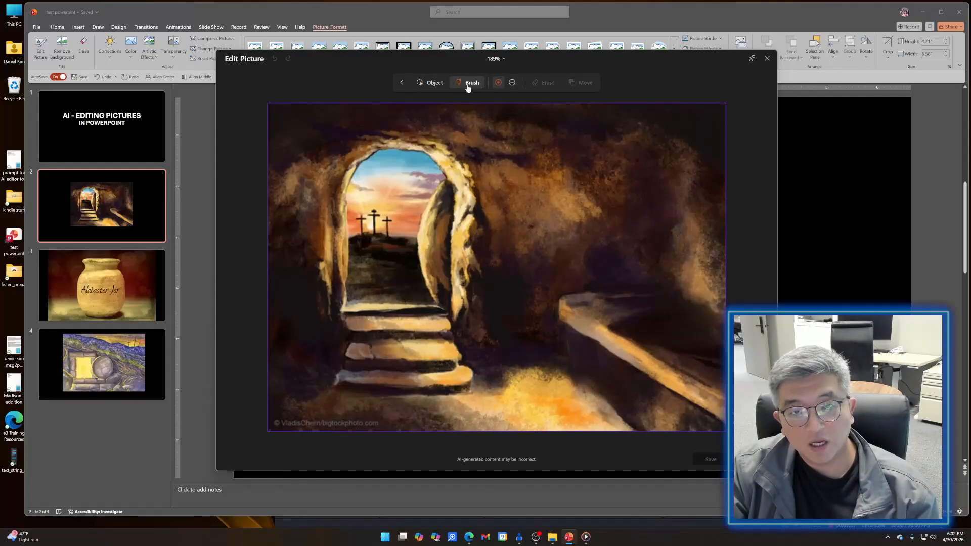
pyautogui.moveTo(380, 422); pyautogui.dragTo(273, 423)
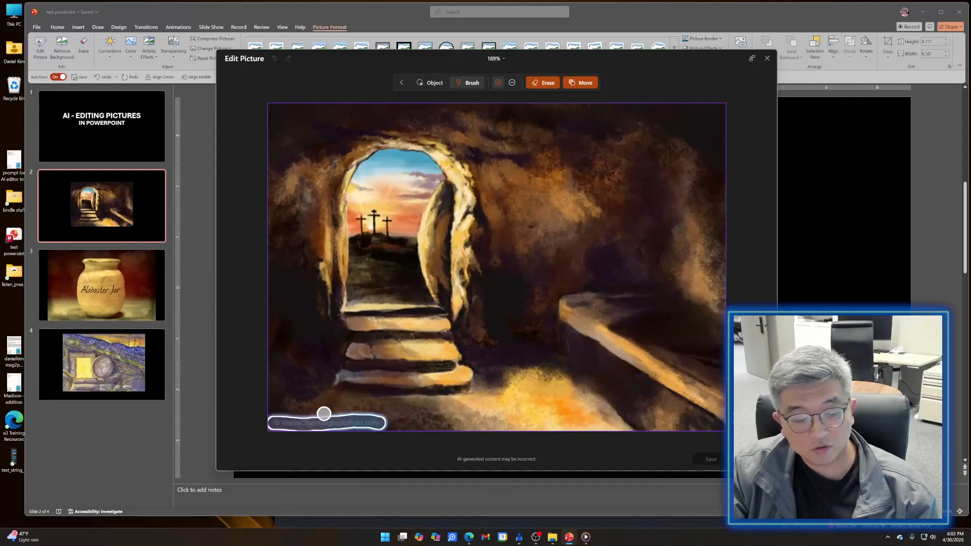
pyautogui.click(538, 85)
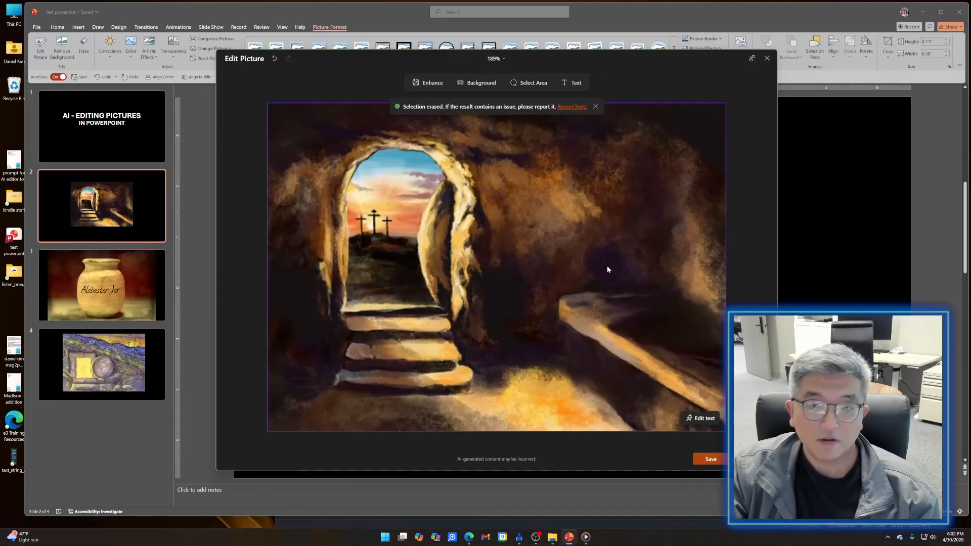
pyautogui.moveTo(587, 109)
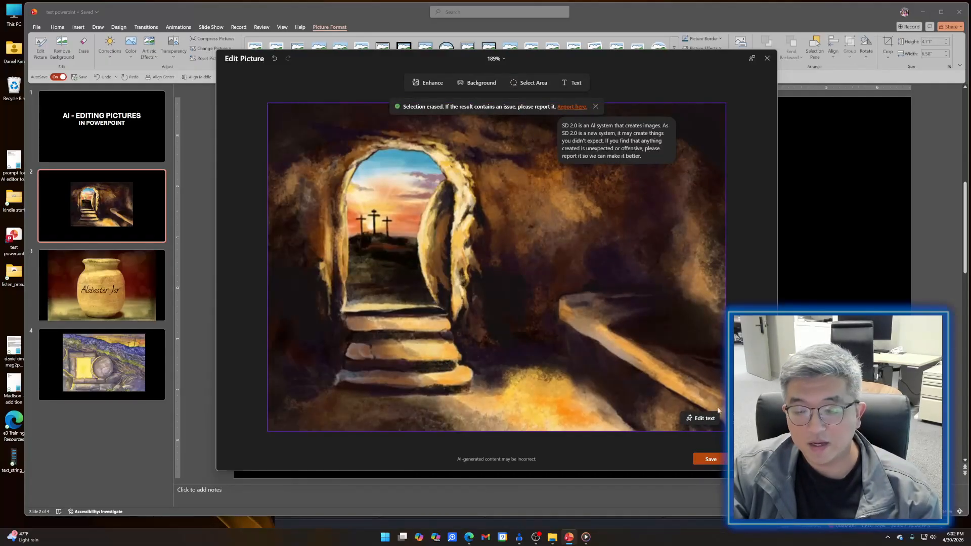
pyautogui.click(711, 459)
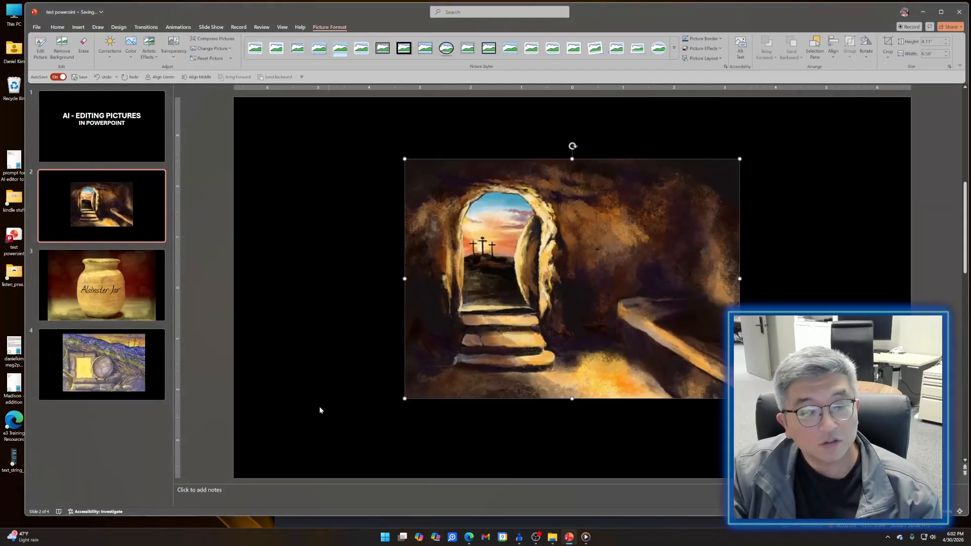
# - Shrink the jar picture on slide 3 to about 6.1 by 9.26 inches and shift it up within the slide
pyautogui.click(165, 307)
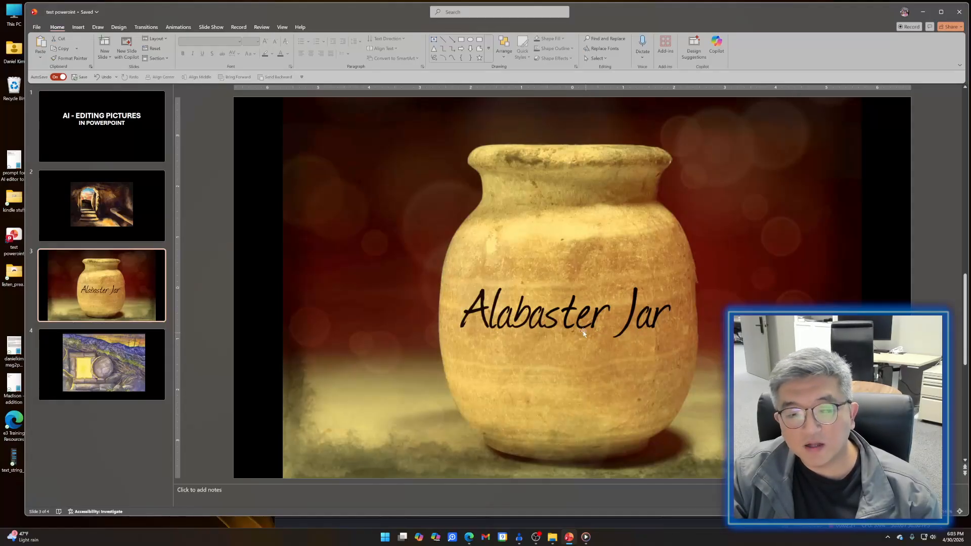
pyautogui.click(504, 292)
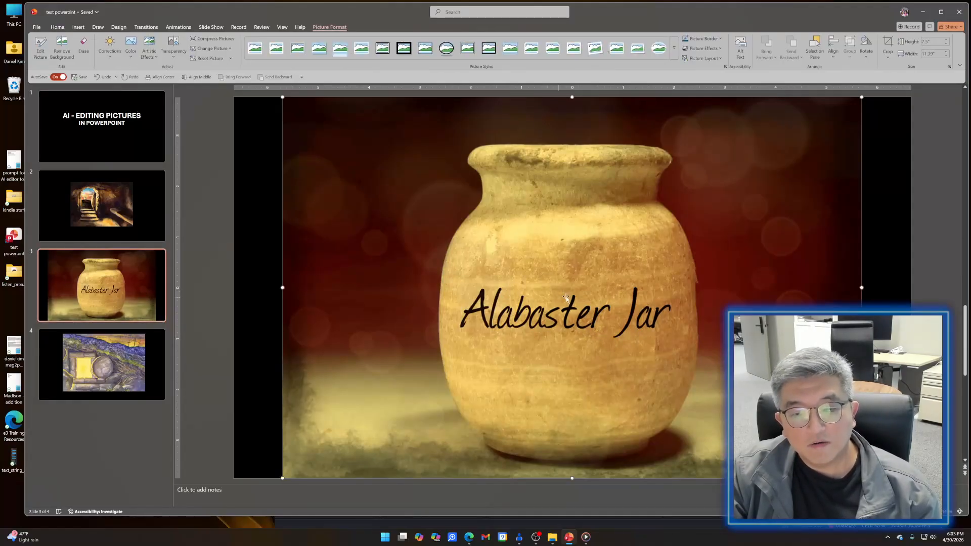
pyautogui.moveTo(471, 276); pyautogui.dragTo(456, 290)
pyautogui.moveTo(844, 111); pyautogui.dragTo(737, 182)
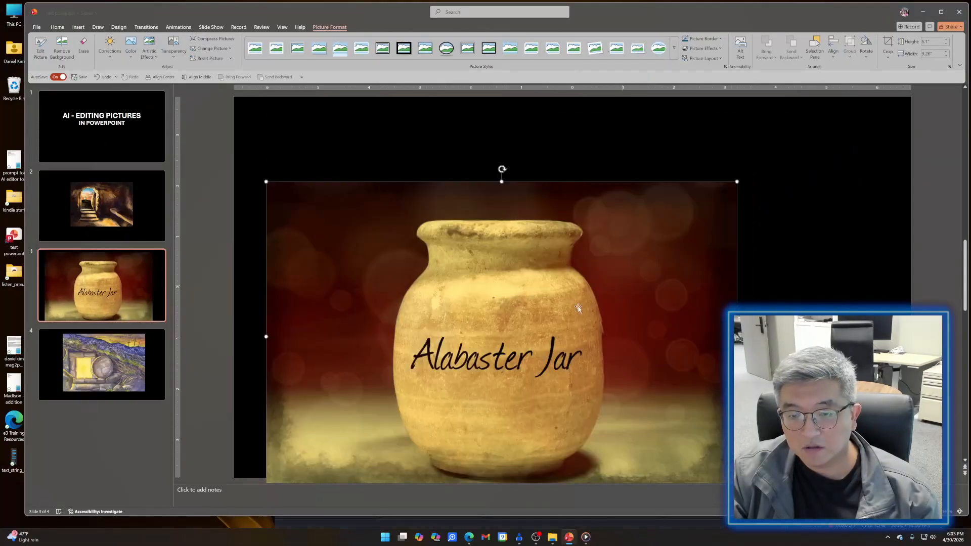
pyautogui.moveTo(510, 310); pyautogui.dragTo(539, 257)
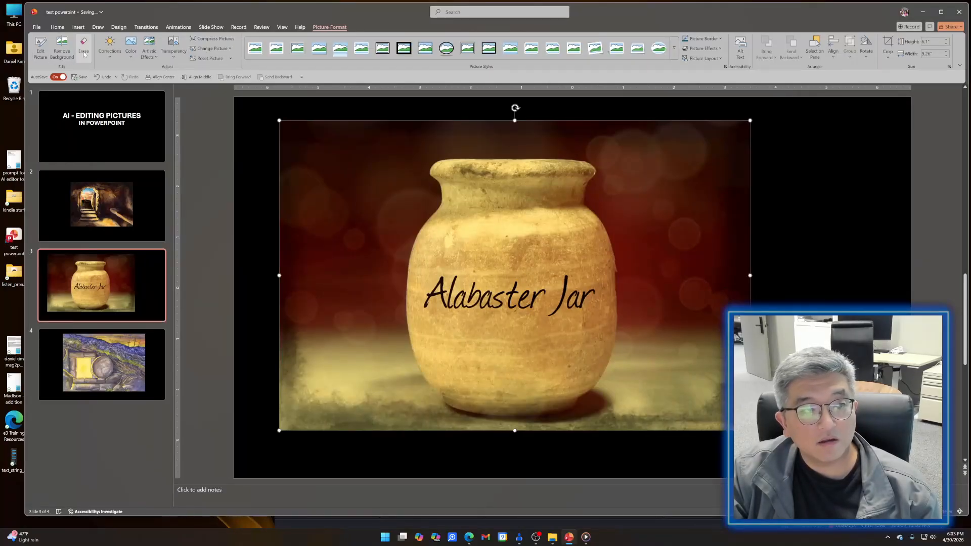
# - Edit the jar picture, convert its "Alabaster Jar" lettering into editable text, and nudge the text slightly
pyautogui.click(38, 56)
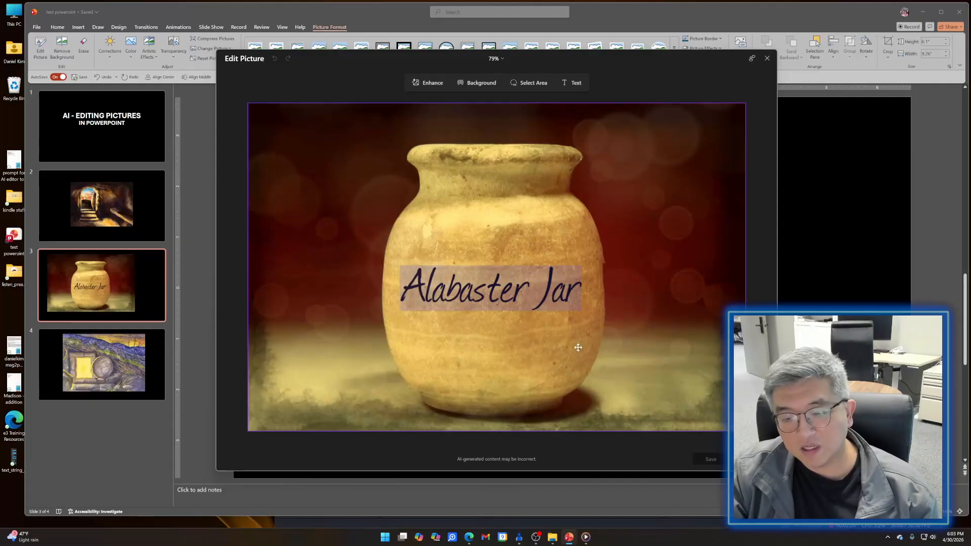
pyautogui.click(718, 418)
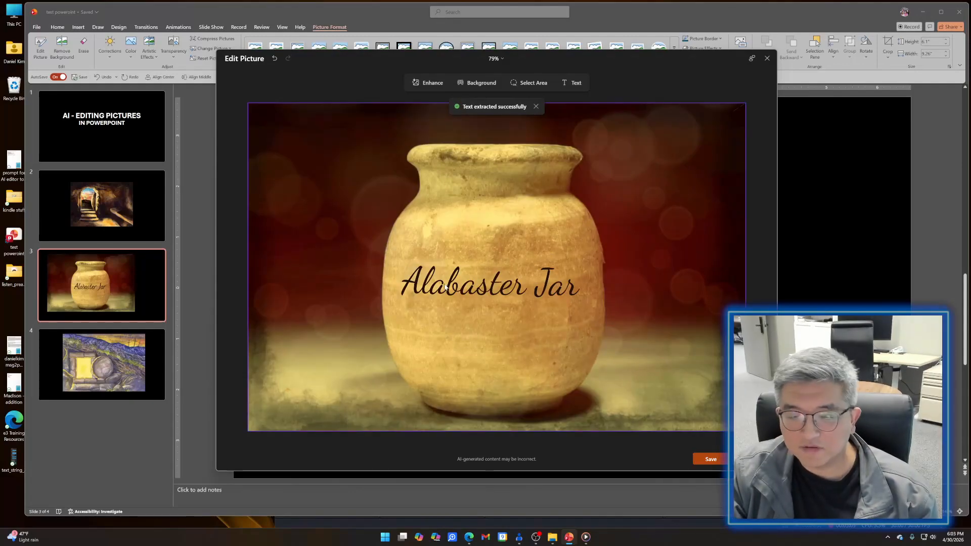
pyautogui.click(511, 289)
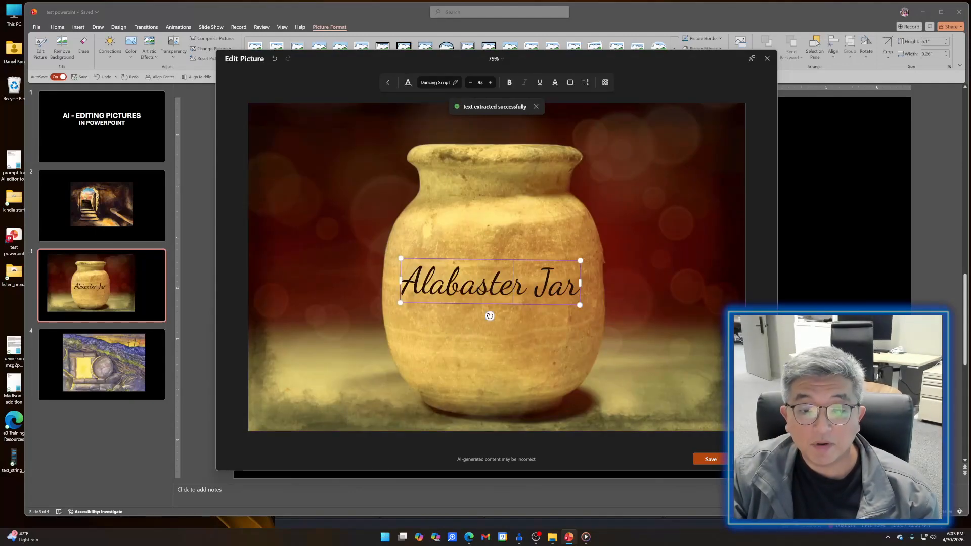
pyautogui.moveTo(503, 260)
pyautogui.mouseDown()
pyautogui.moveTo(611, 212)
pyautogui.moveTo(514, 200)
pyautogui.moveTo(455, 253)
pyautogui.moveTo(510, 263)
pyautogui.mouseUp()
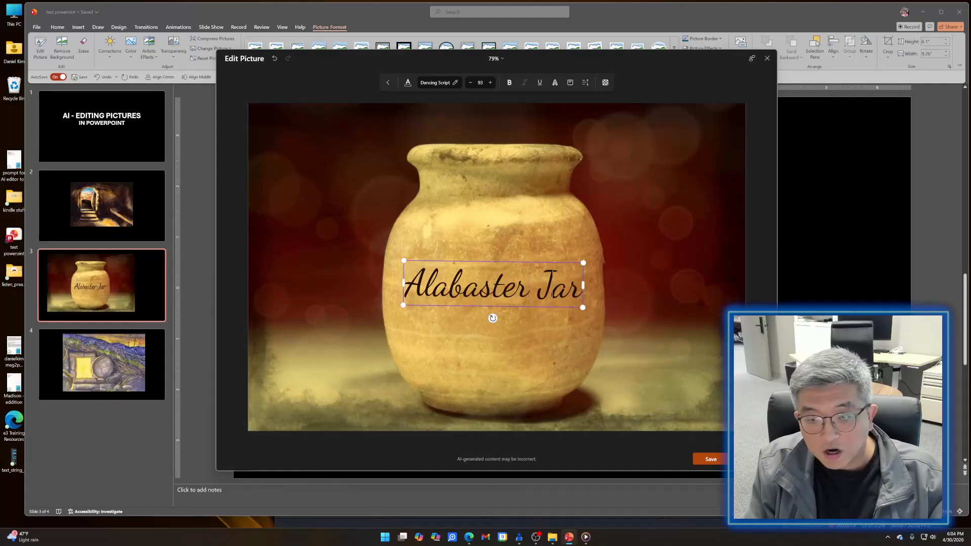
# - Add a second line "Poured out" to the jar text, replace "Jar" with "Jug", and move the text up slightly
pyautogui.press('Return')
pyautogui.write('Poured out')
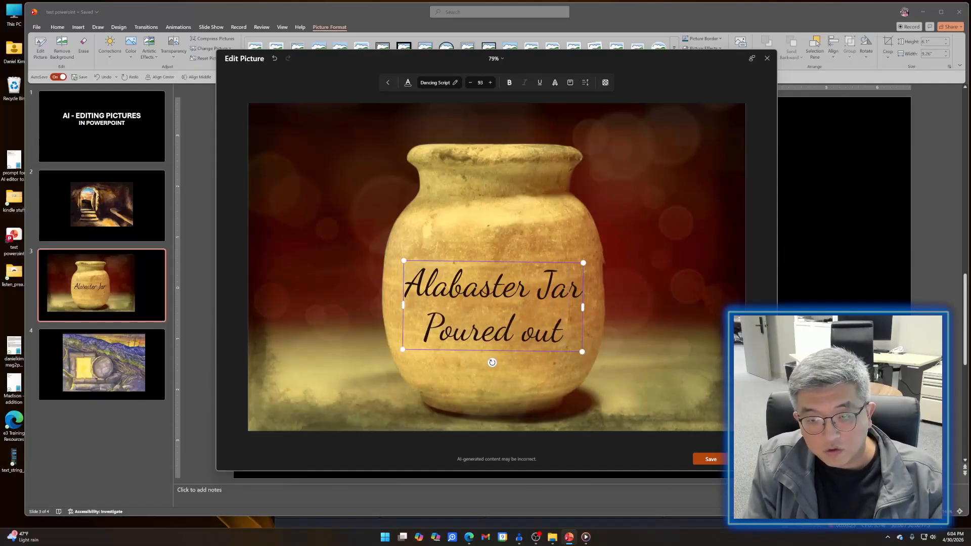
pyautogui.moveTo(538, 285); pyautogui.dragTo(582, 287)
pyautogui.write('Jug')
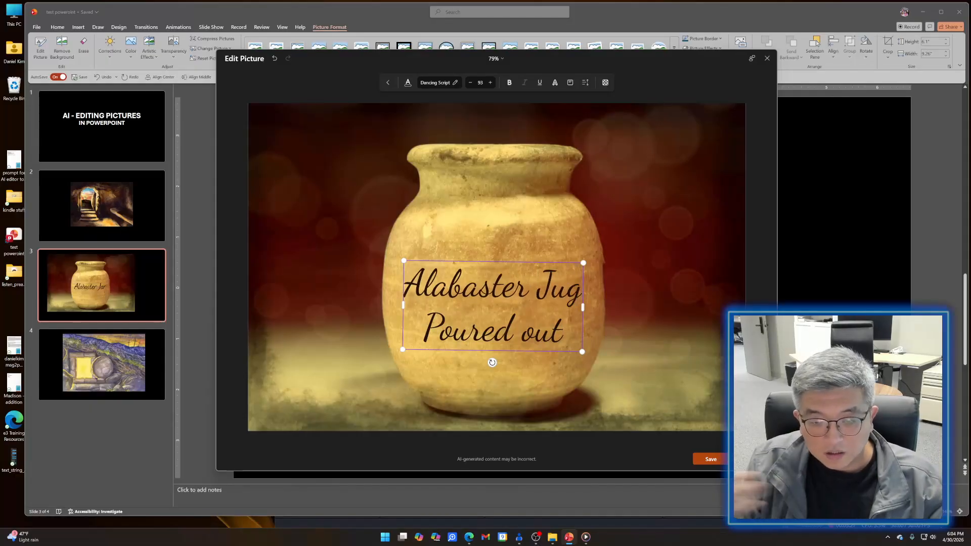
pyautogui.moveTo(525, 263); pyautogui.dragTo(527, 242)
pyautogui.click(589, 209)
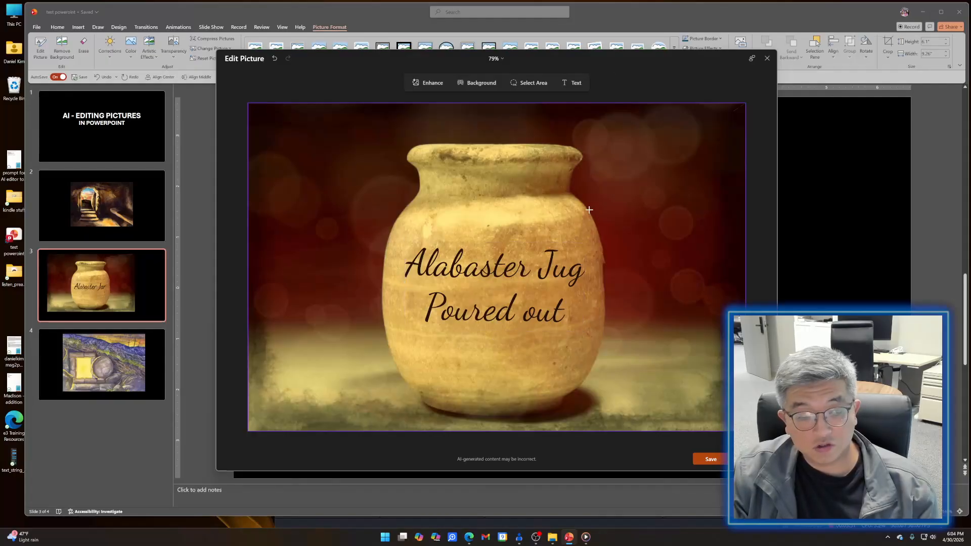
# - Change the colour of all the text on the jar to white (#ffffff)
pyautogui.click(513, 273)
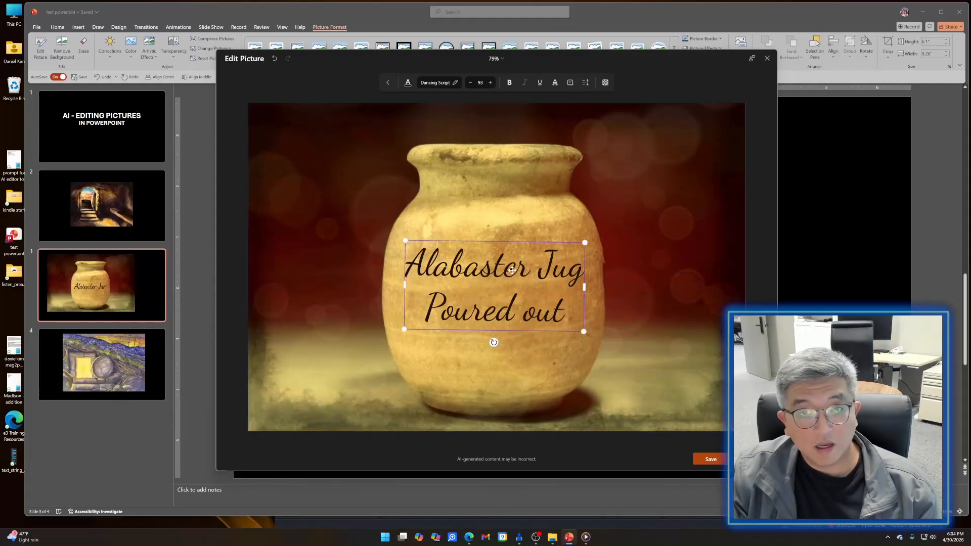
pyautogui.click(514, 237)
pyautogui.click(491, 272)
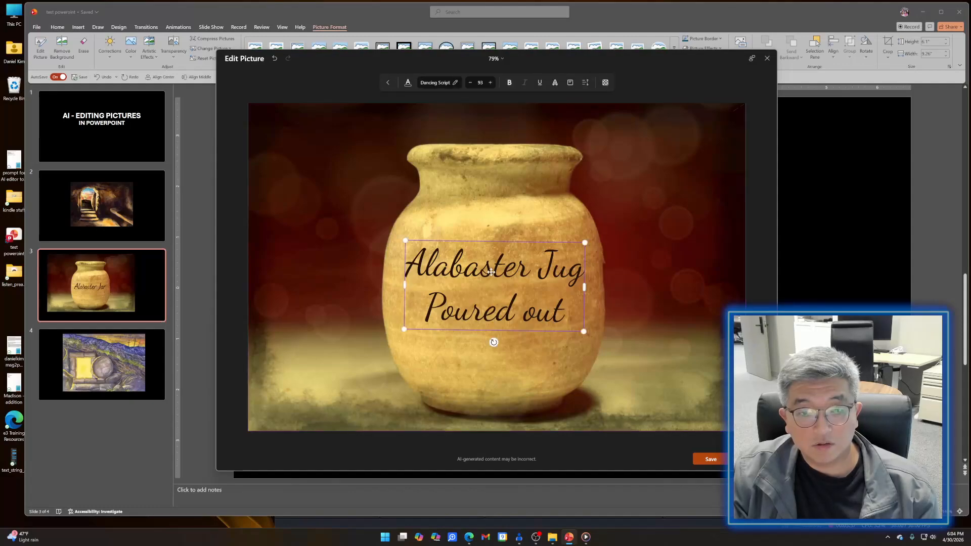
pyautogui.hotkey('ctrl', 'a')
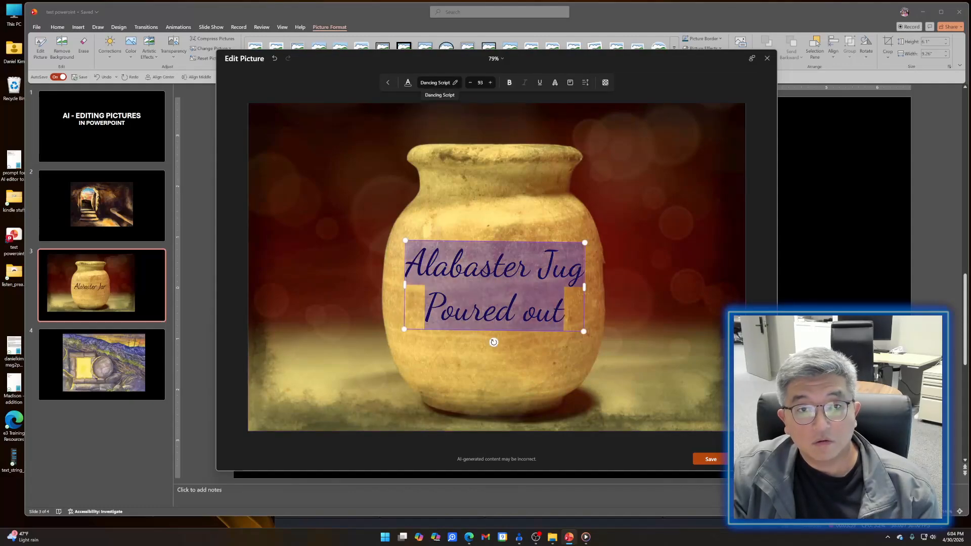
pyautogui.click(408, 83)
pyautogui.click(367, 106)
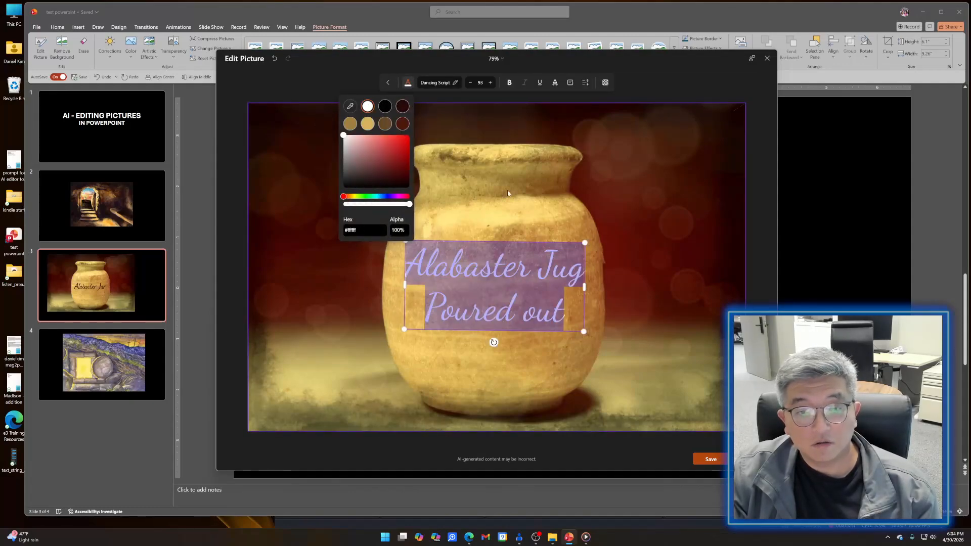
# - Shrink the white text and move it to the upper-right corner of the jar picture, and save the picture
pyautogui.click(600, 253)
pyautogui.moveTo(560, 242); pyautogui.dragTo(700, 130)
pyautogui.click(690, 398)
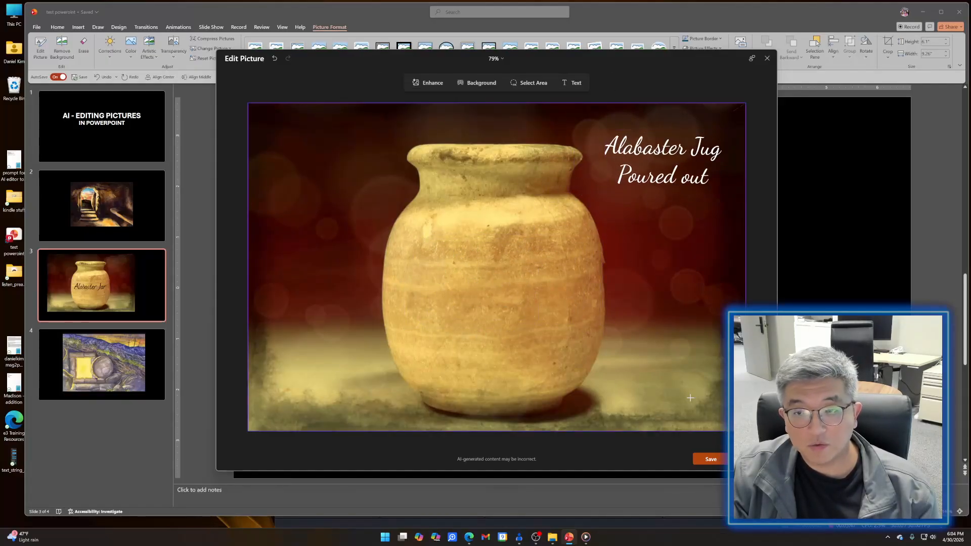
pyautogui.click(711, 459)
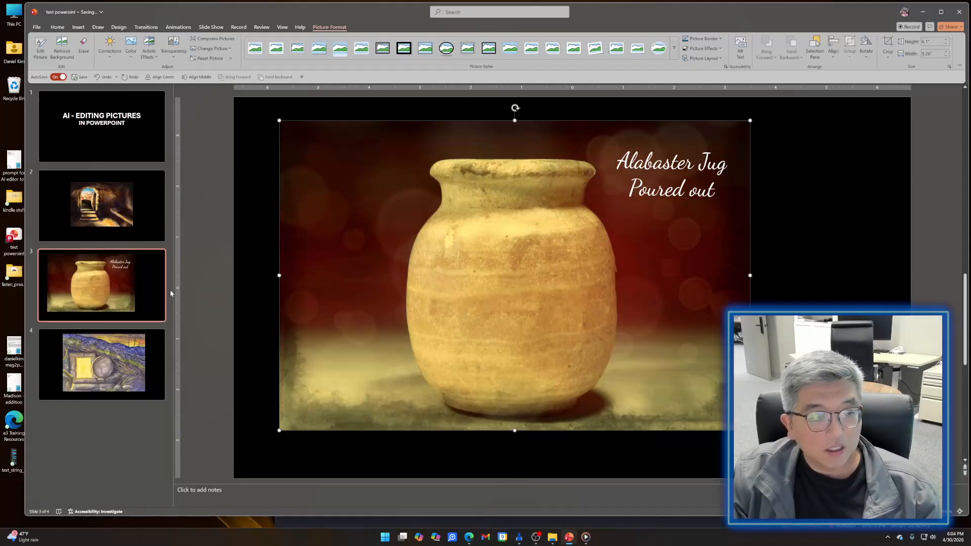
# - Edit the picture on slide 4, separate the round stone as a movable object, and move it over the glowing tomb opening
pyautogui.click(154, 292)
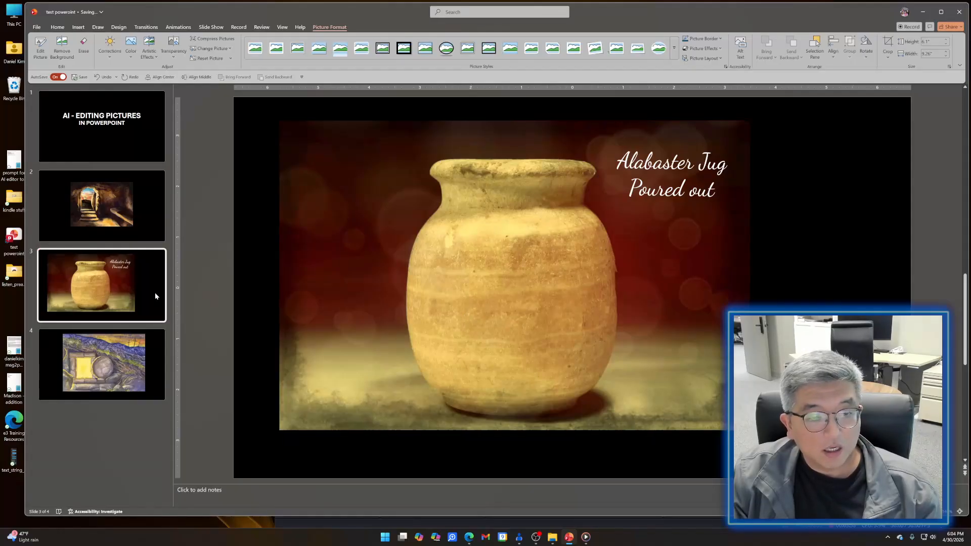
pyautogui.click(156, 355)
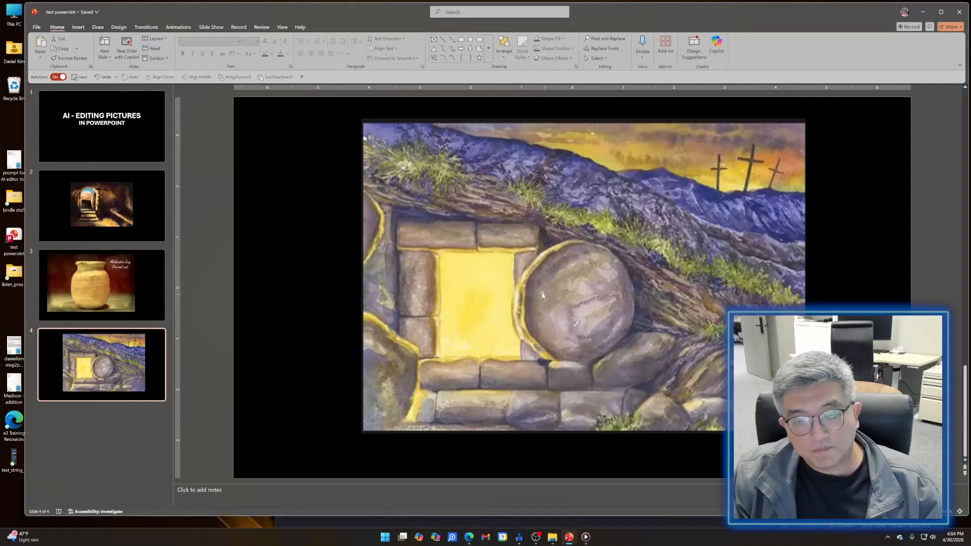
pyautogui.click(495, 258)
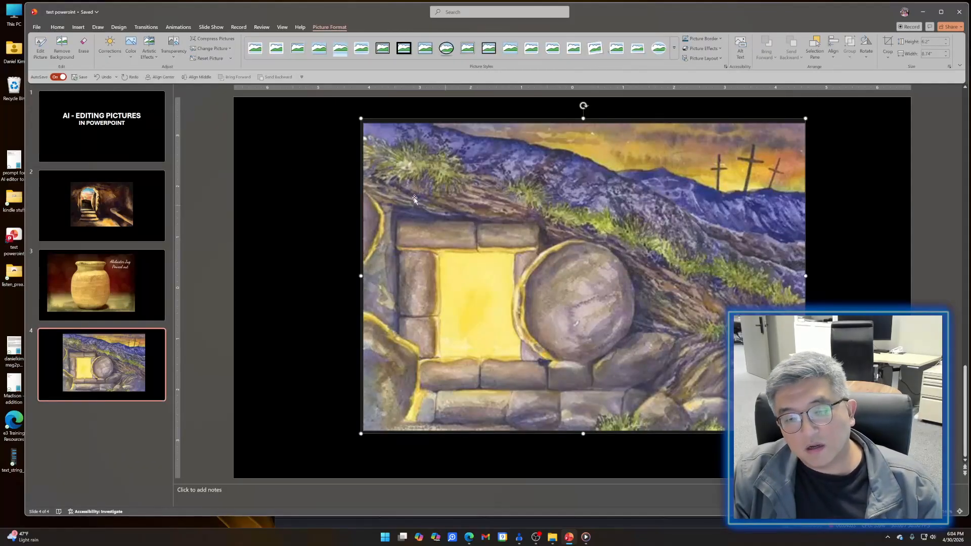
pyautogui.click(41, 47)
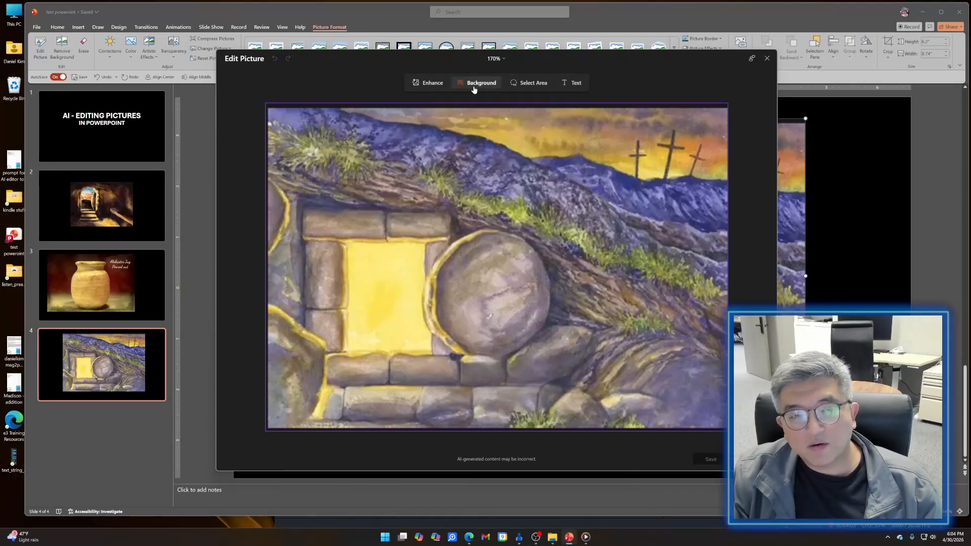
pyautogui.click(532, 86)
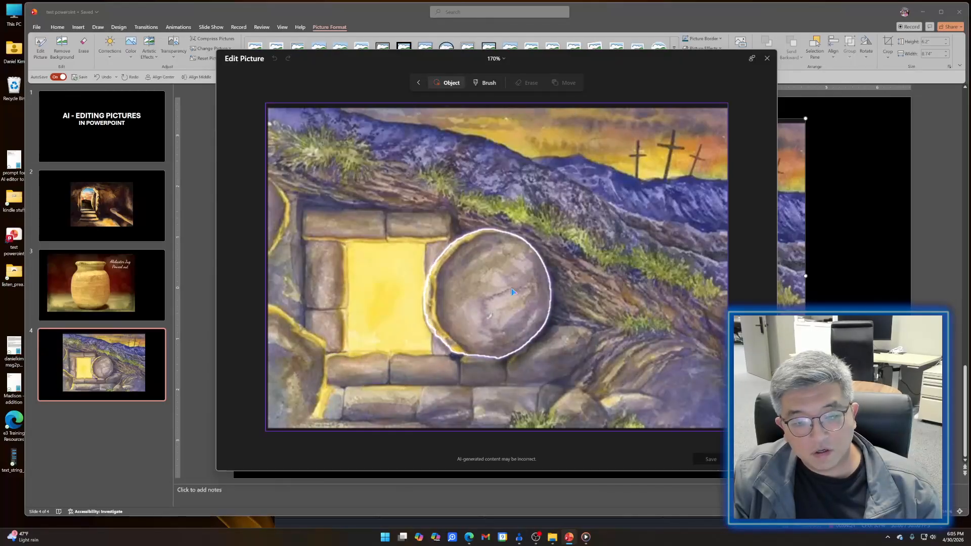
pyautogui.click(481, 306)
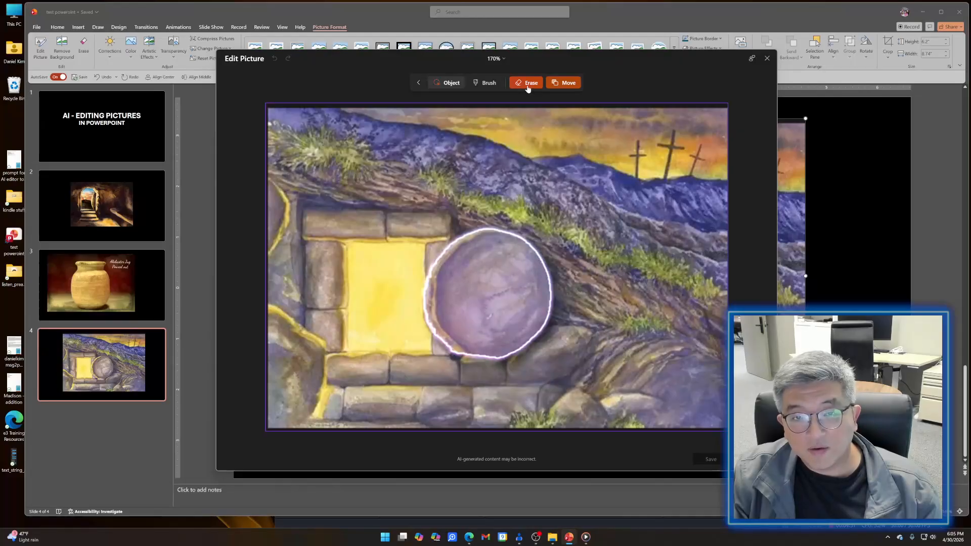
pyautogui.click(562, 84)
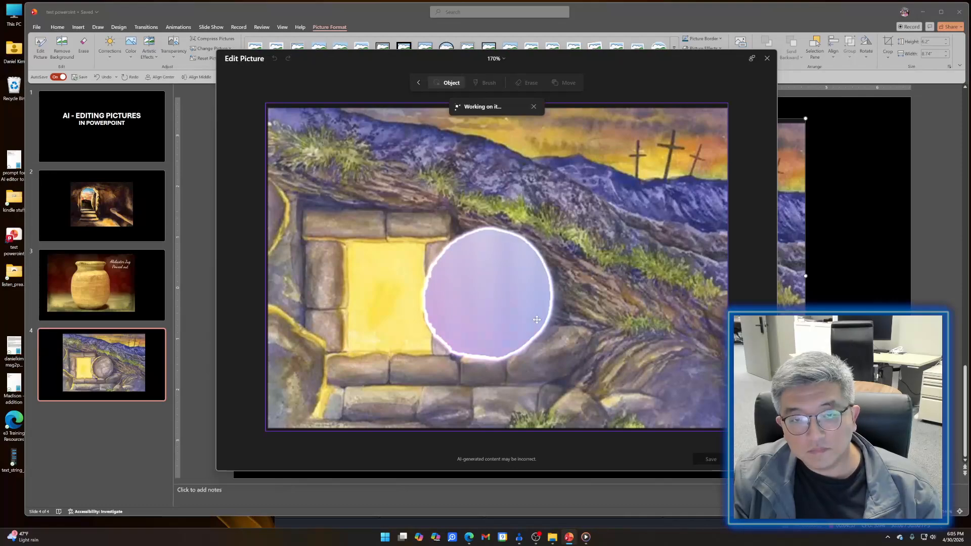
pyautogui.moveTo(535, 320); pyautogui.dragTo(425, 309)
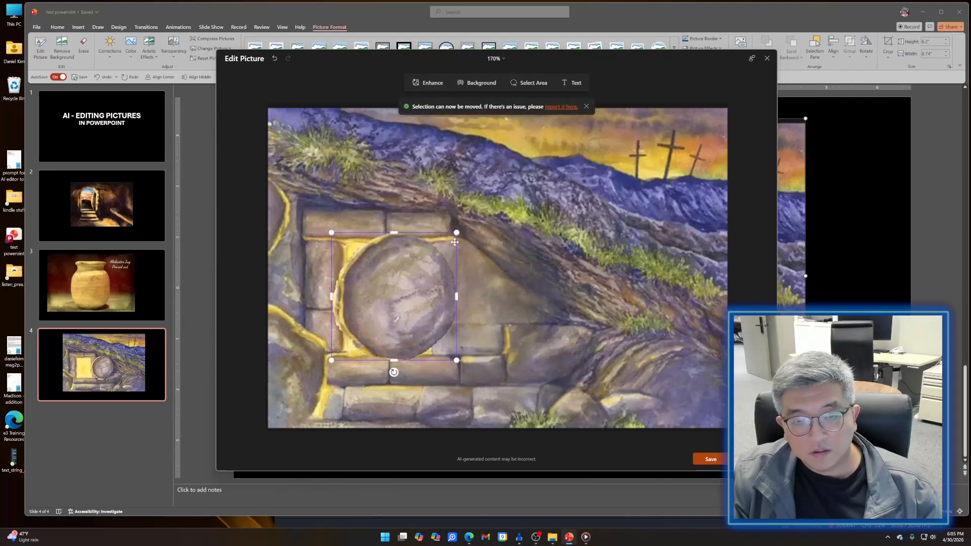
# - Enlarge the round stone, reposition it to cover the whole tomb opening, and save the edited picture
pyautogui.moveTo(458, 231); pyautogui.dragTo(483, 206)
pyautogui.moveTo(433, 260); pyautogui.dragTo(411, 271)
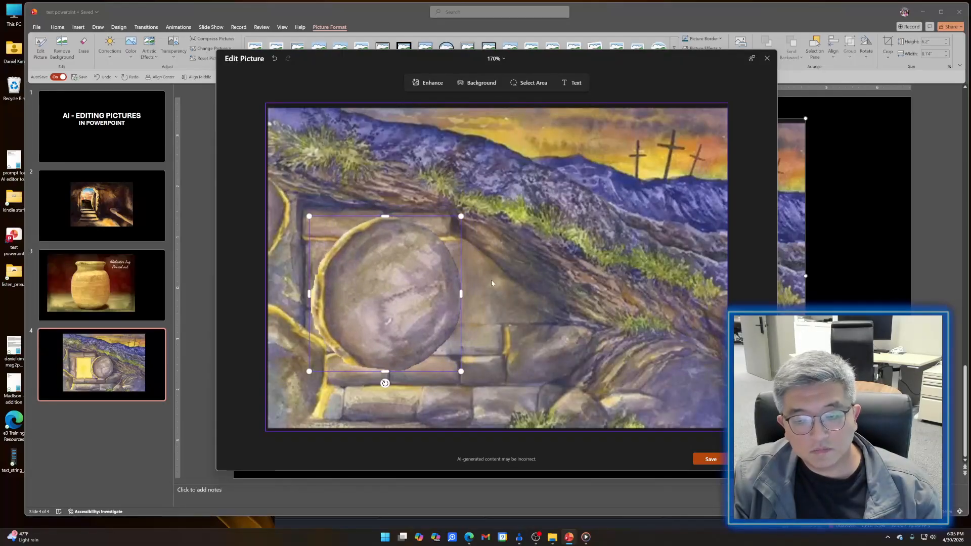
pyautogui.click(693, 458)
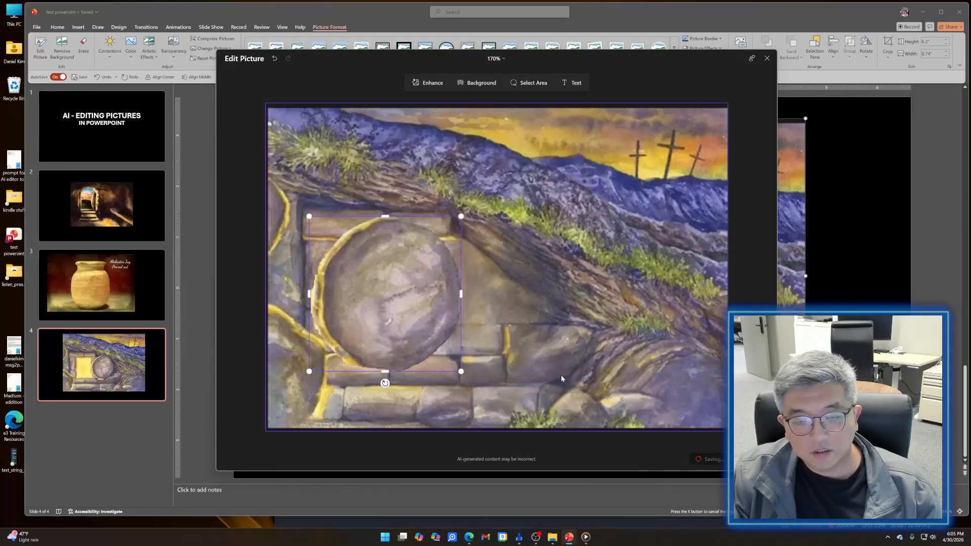